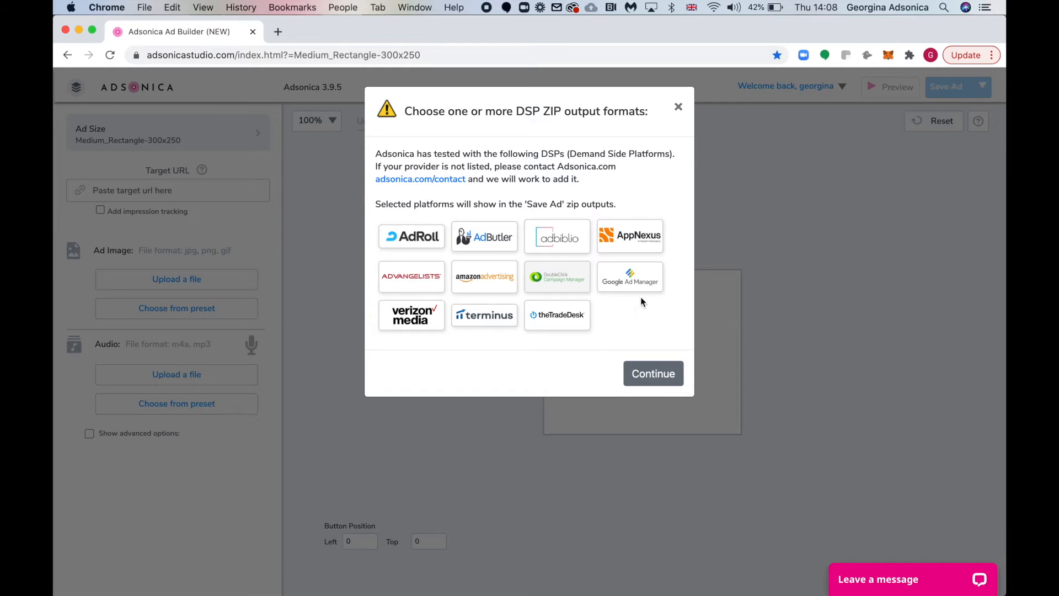
click(655, 274)
click(656, 371)
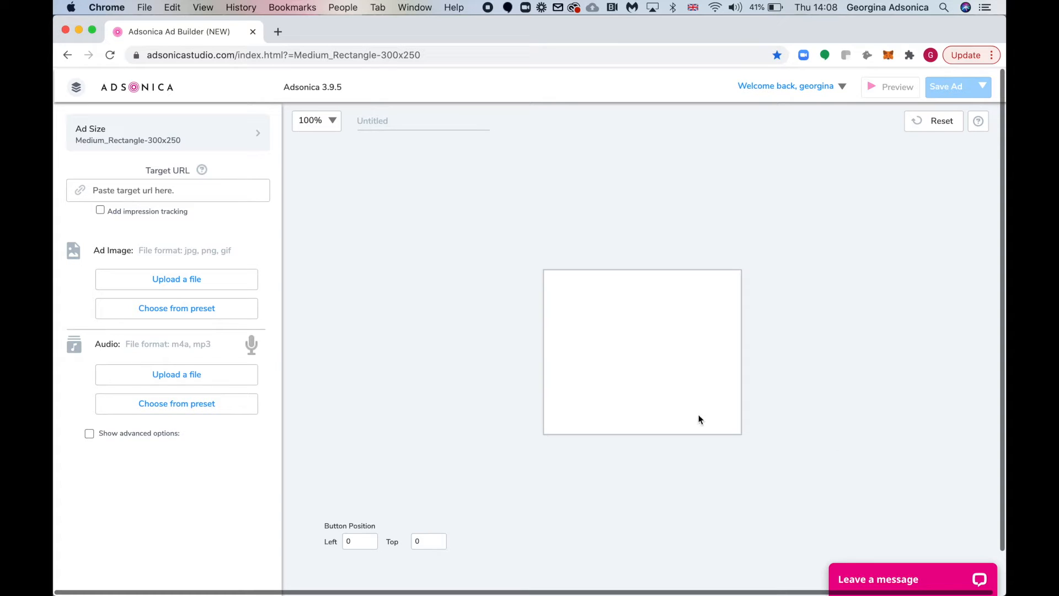
click(205, 192)
text(https://www.emilywestofficial.com)
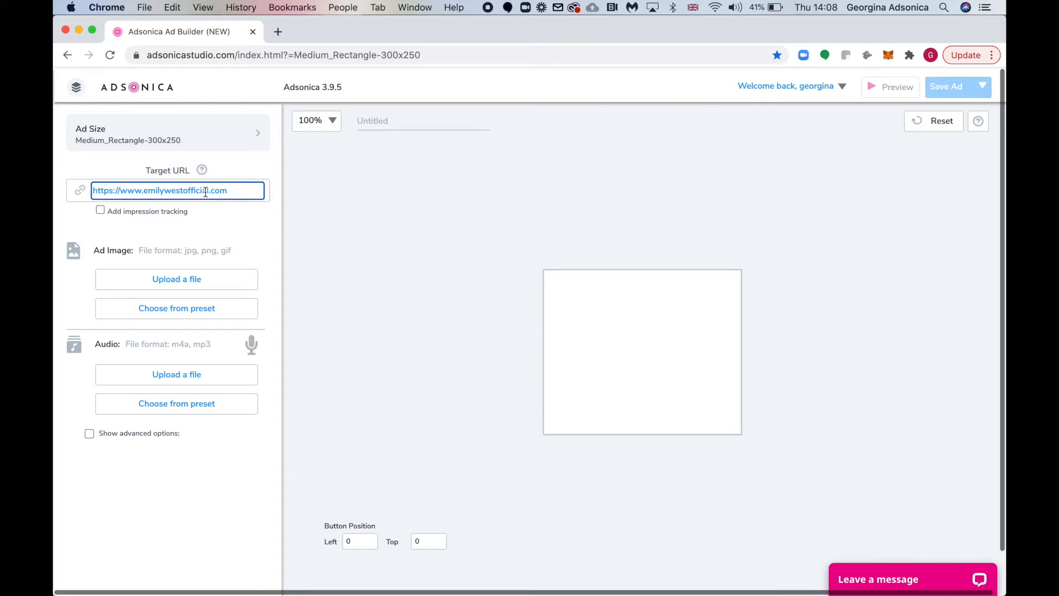
Step: Add impression tracking with company name Sony, campaign ID EmilyWestAlbum_04_08_21 and ad name EmilyWest300x250_04_08_21
click(101, 210)
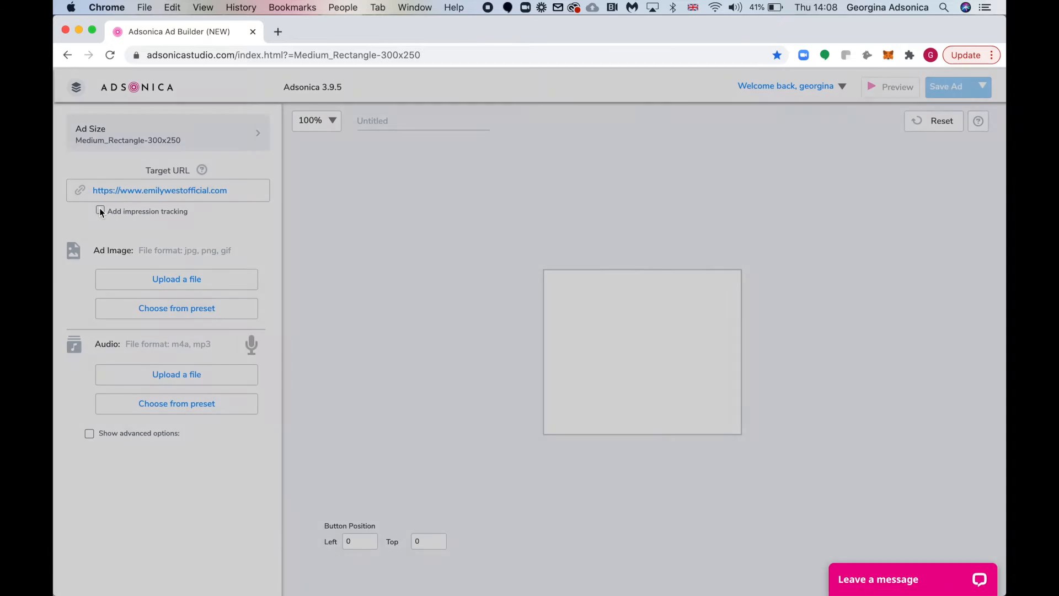
click(497, 177)
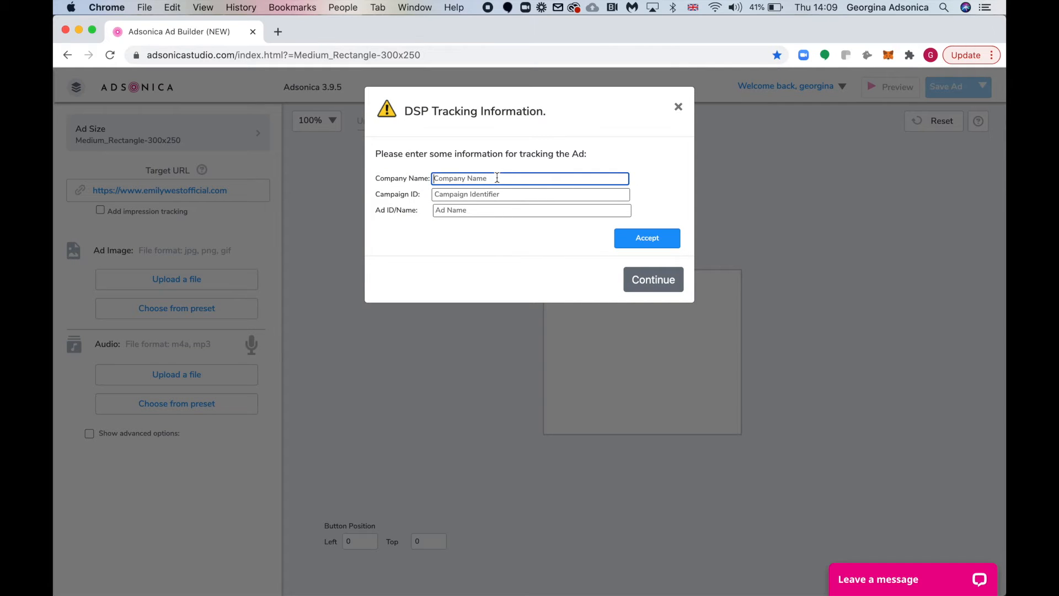
text(Sony)
click(506, 194)
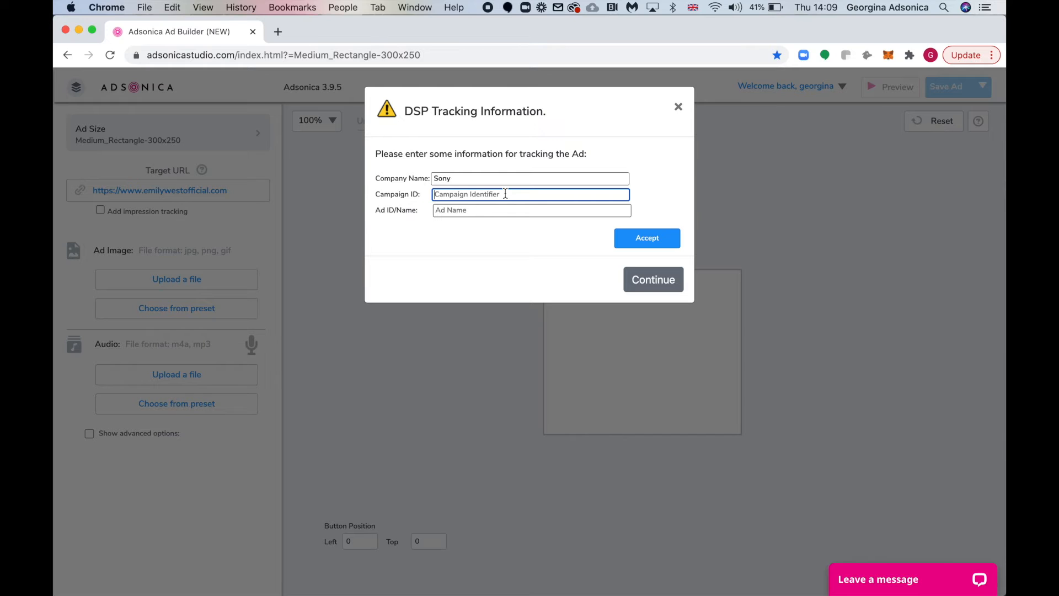
text(EmilyWestAlbum_04_08_21)
click(477, 205)
text(Emily)
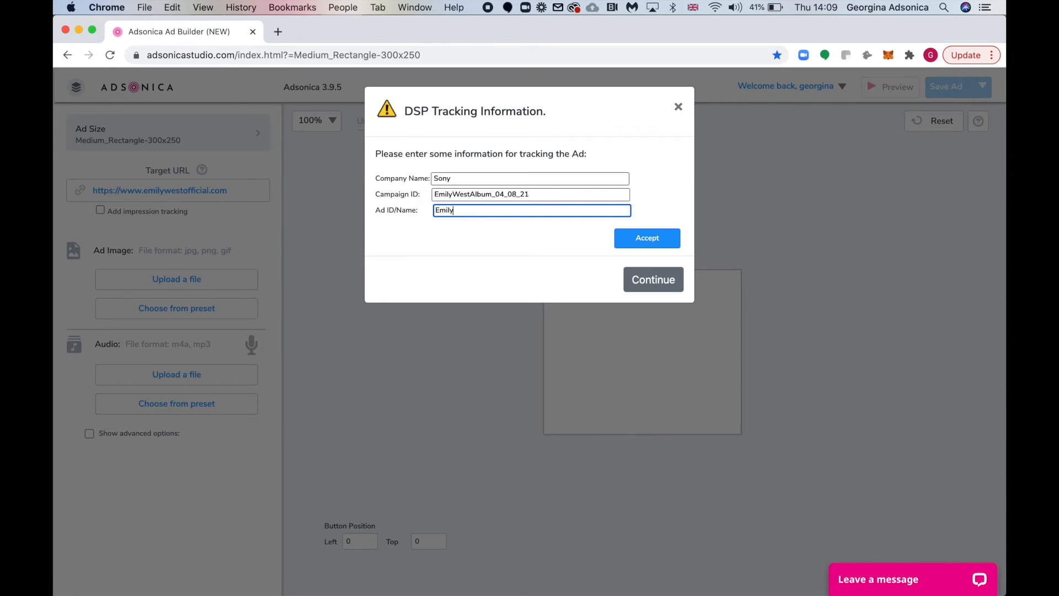
text(West300x250_04)
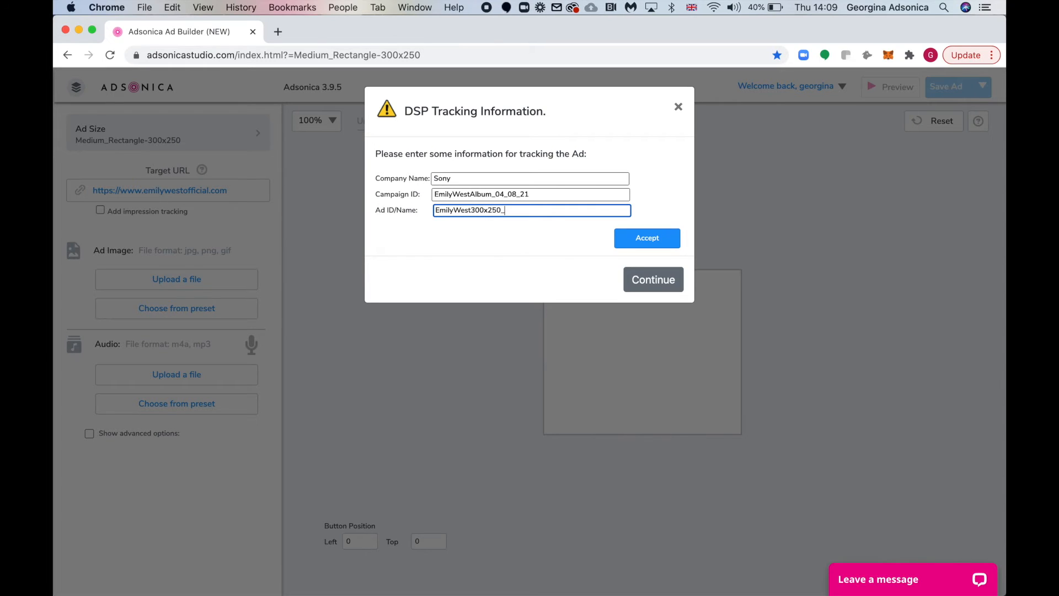
text(_08_21)
click(647, 237)
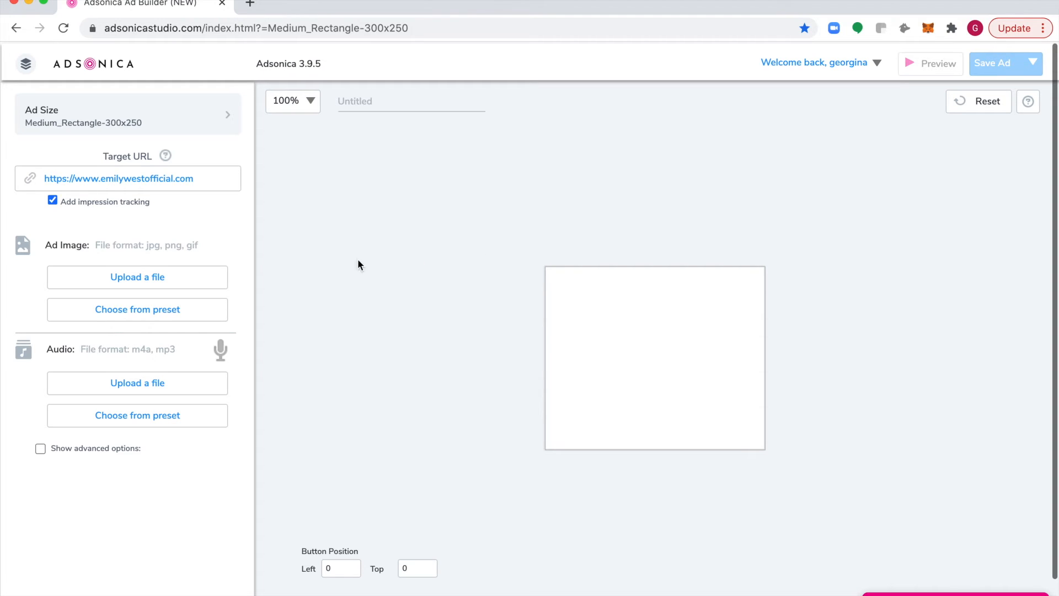
click(157, 279)
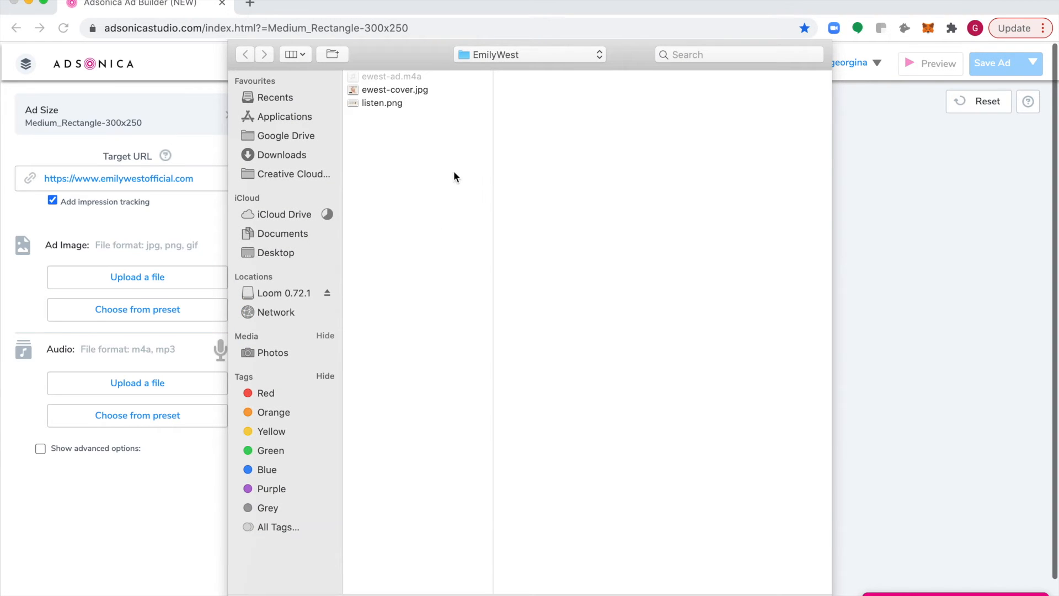
click(424, 92)
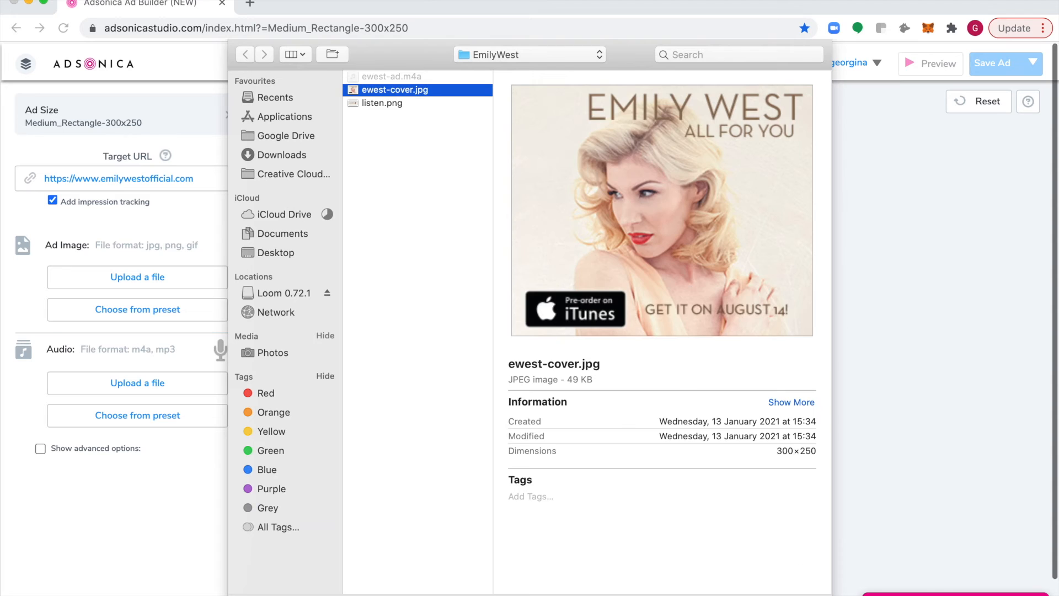
key(Return)
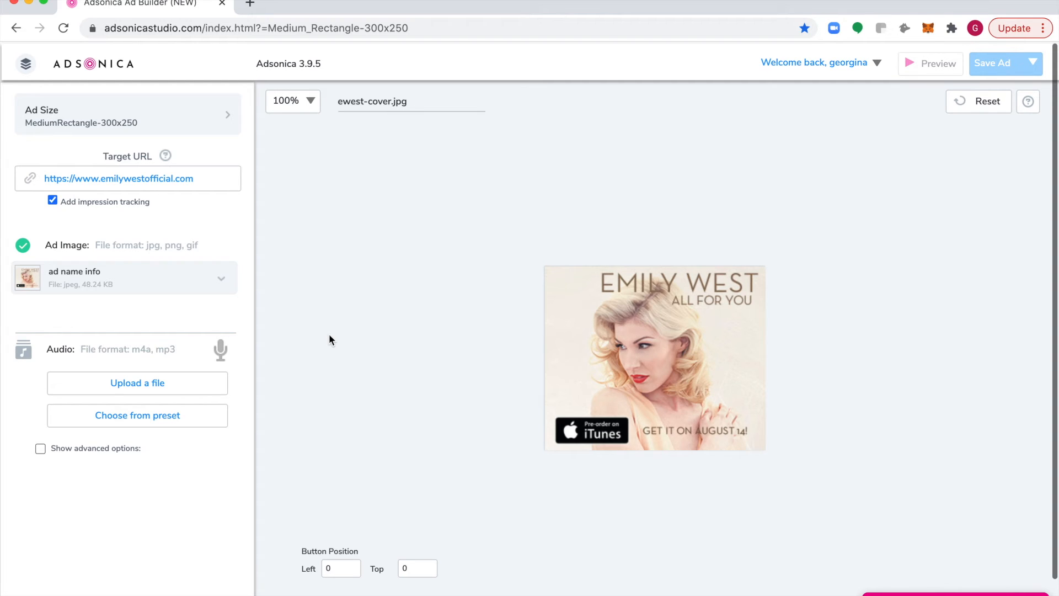
click(167, 383)
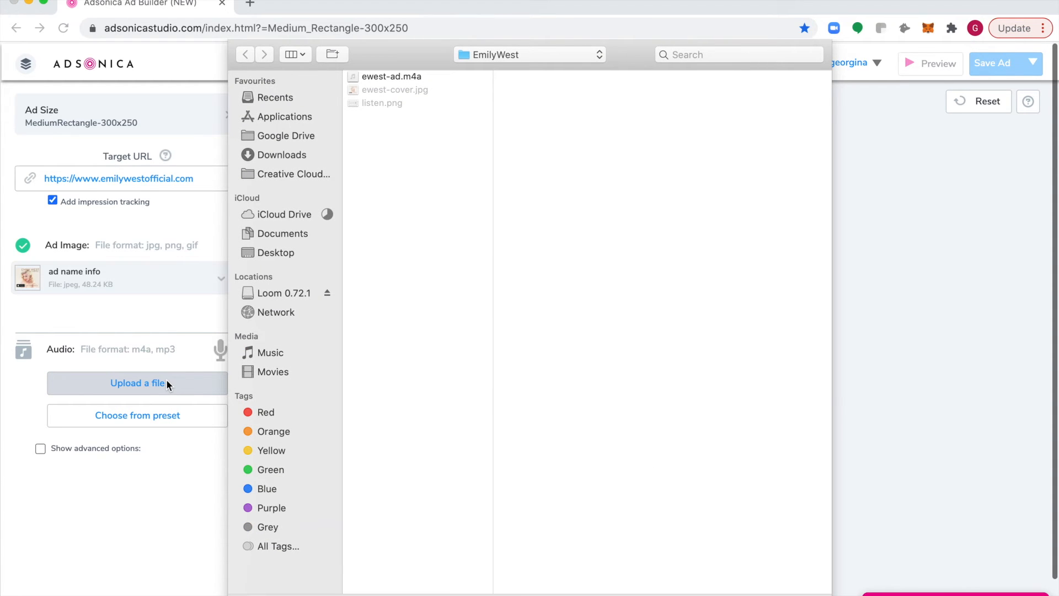
click(418, 77)
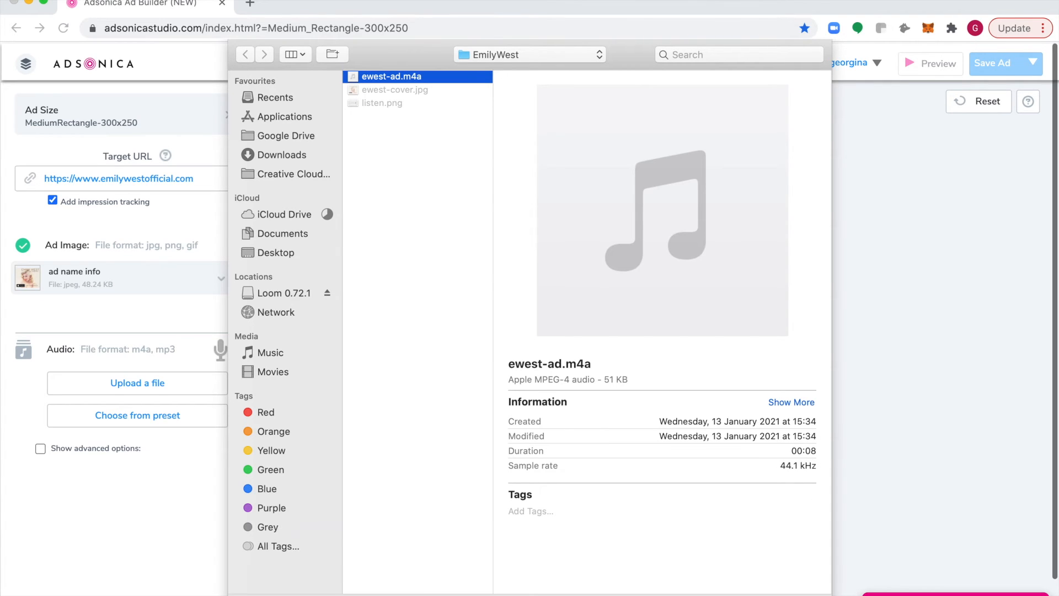
key(Return)
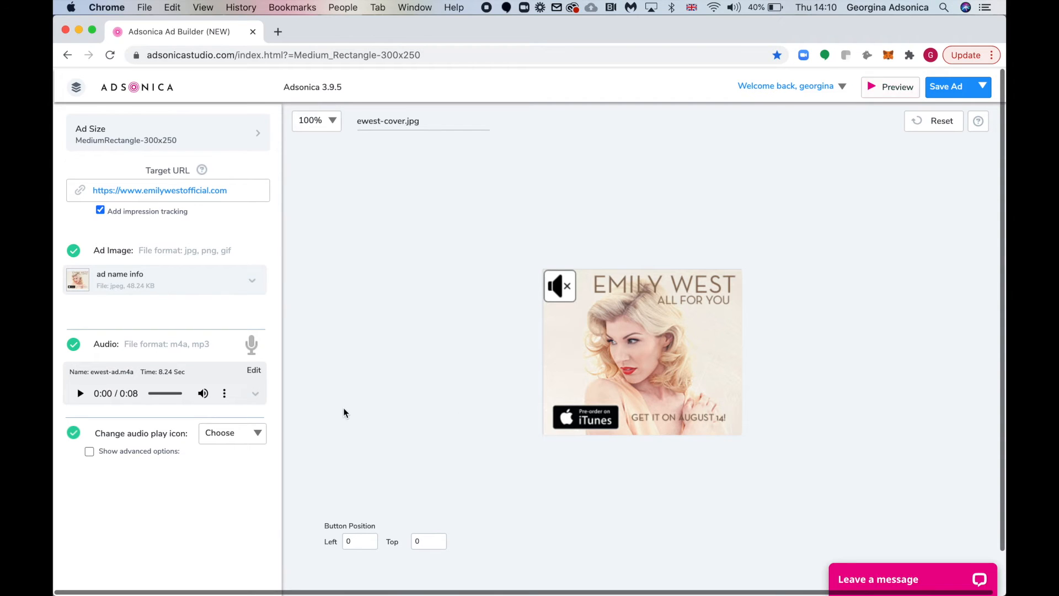
Step: Change the audio play icon to the medium white LISTEN preset and close the preset gallery
click(254, 433)
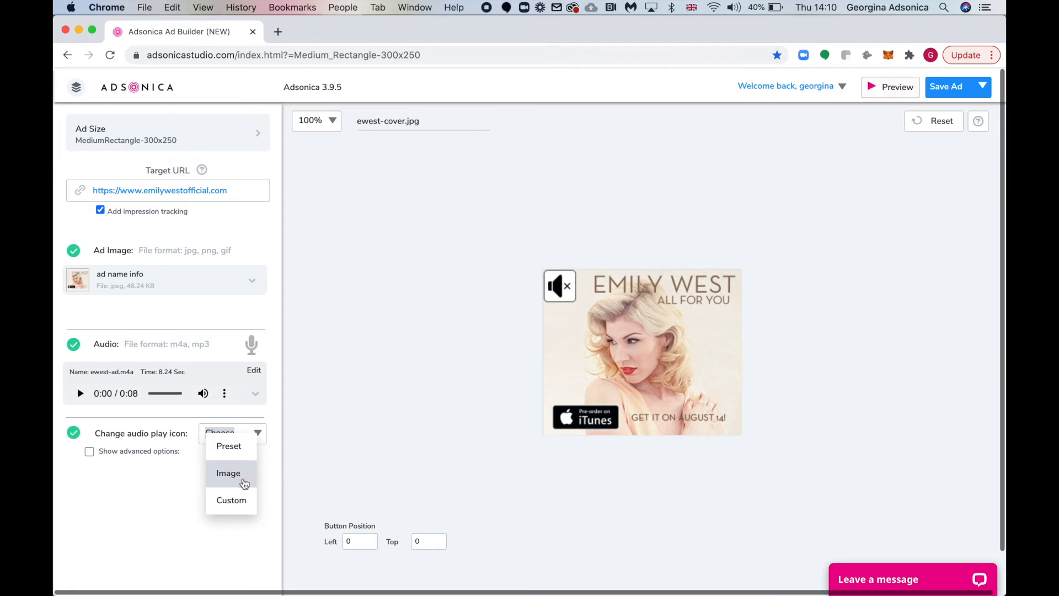
click(247, 452)
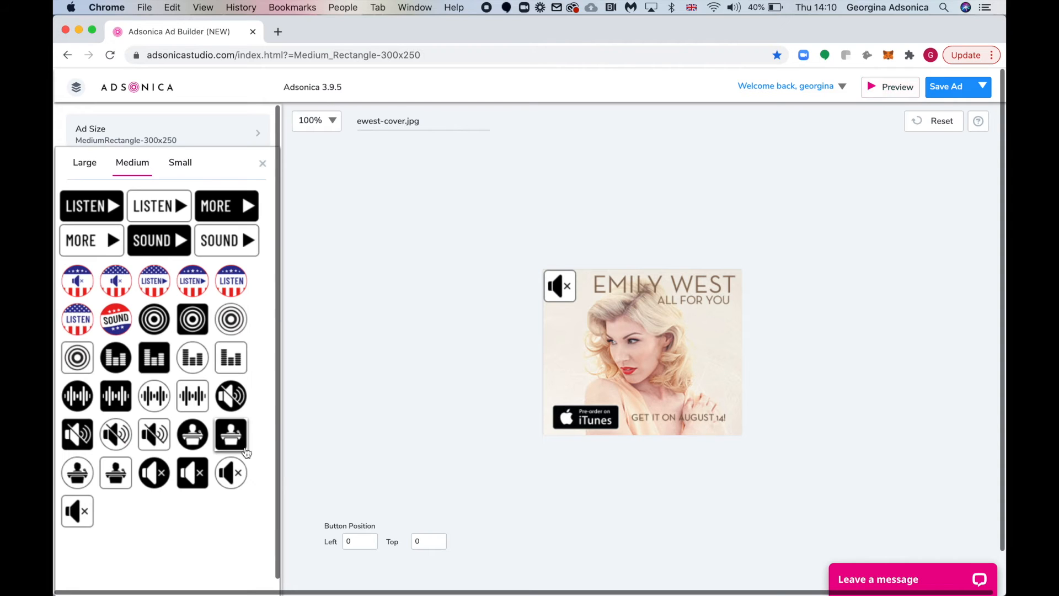
click(159, 206)
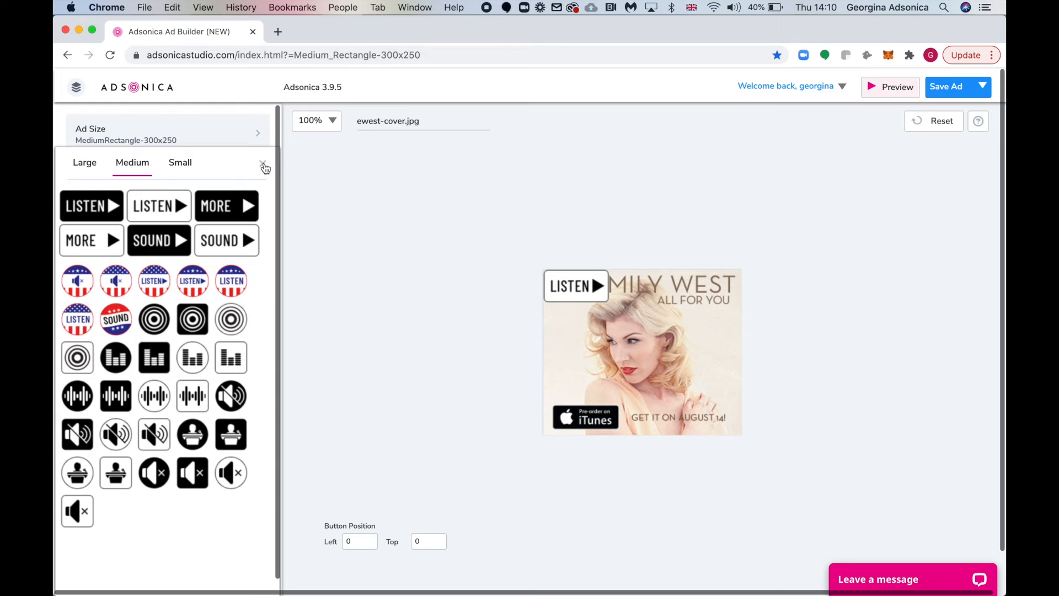
click(263, 165)
Step: Use the uploaded image listen.png as the audio play icon and move it to about Left 3, Top 3 on the ad
click(243, 432)
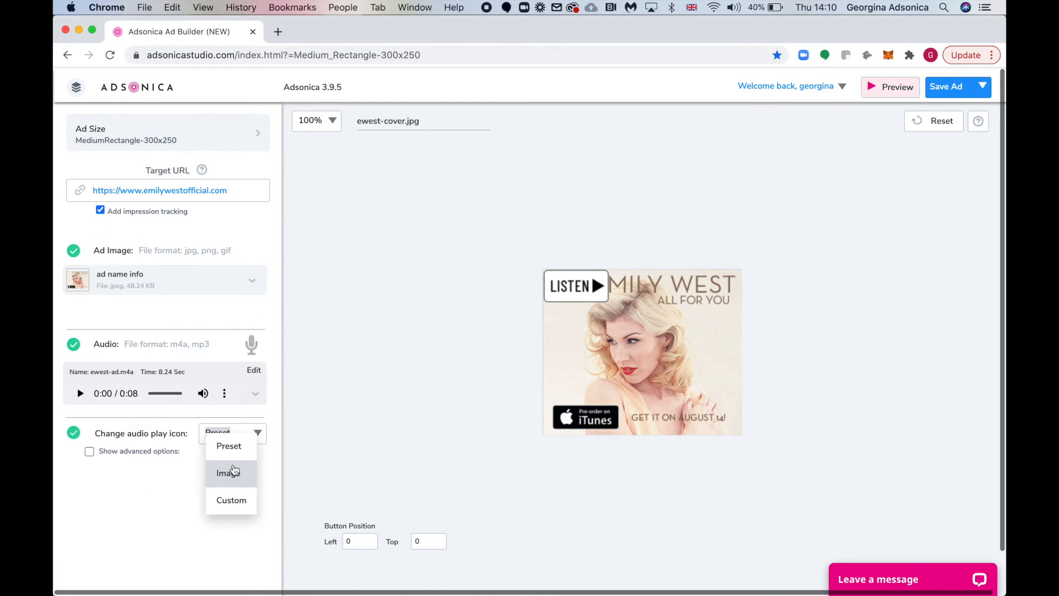
click(233, 470)
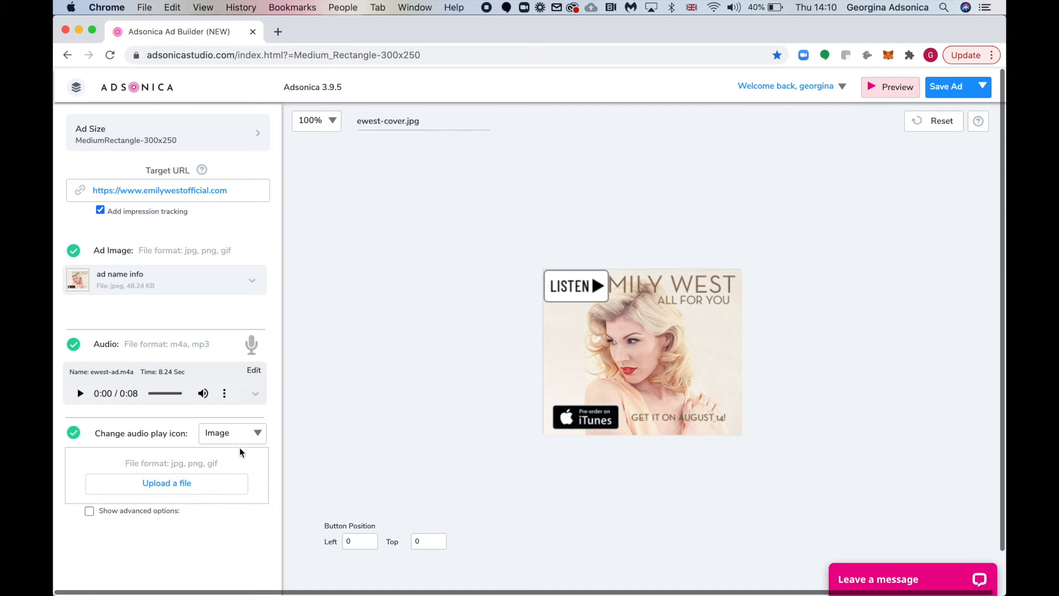
click(221, 482)
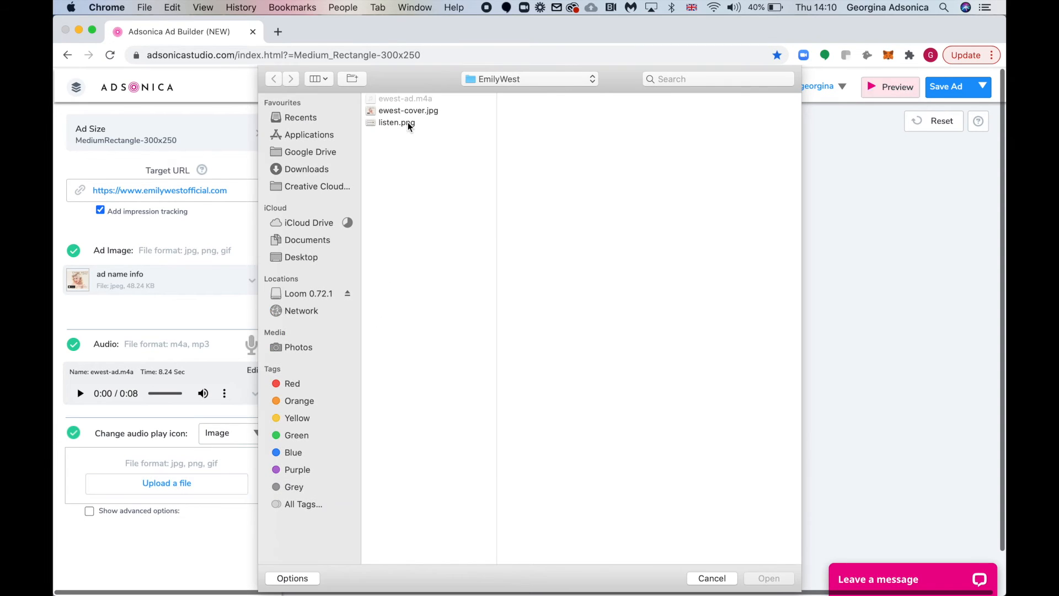
click(409, 124)
click(771, 577)
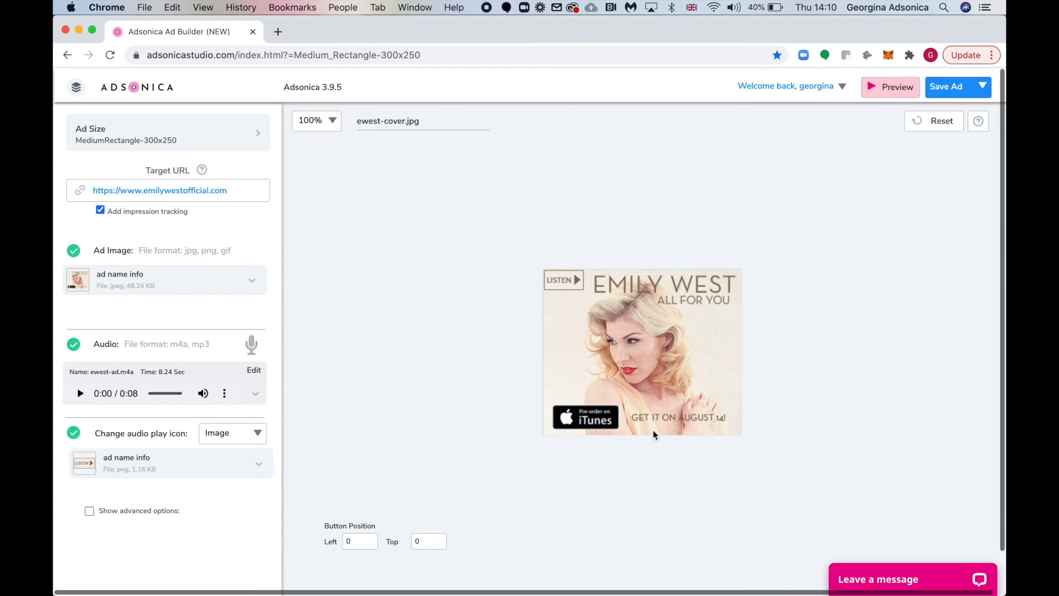
drag(566, 282, 568, 285)
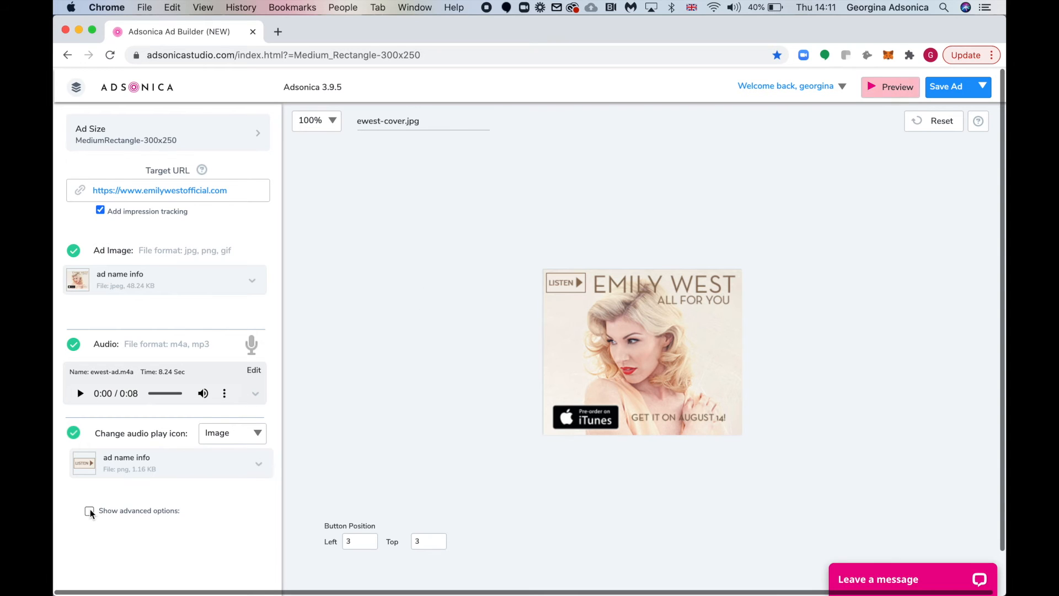
Step: Show the advanced options and enable pause/stop icons after play
scroll(91, 513, down, 1)
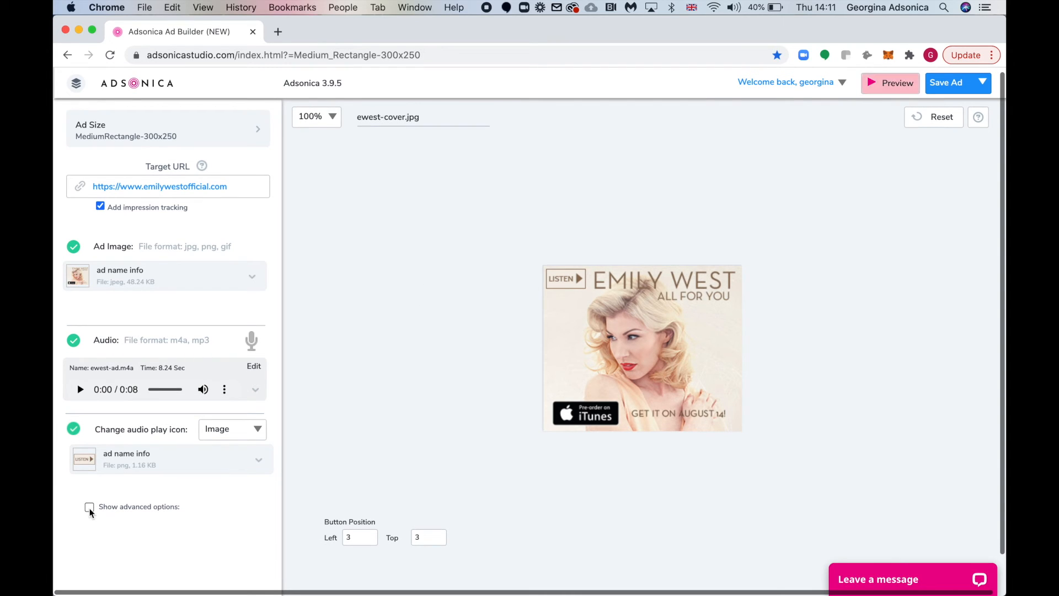
click(89, 509)
click(74, 523)
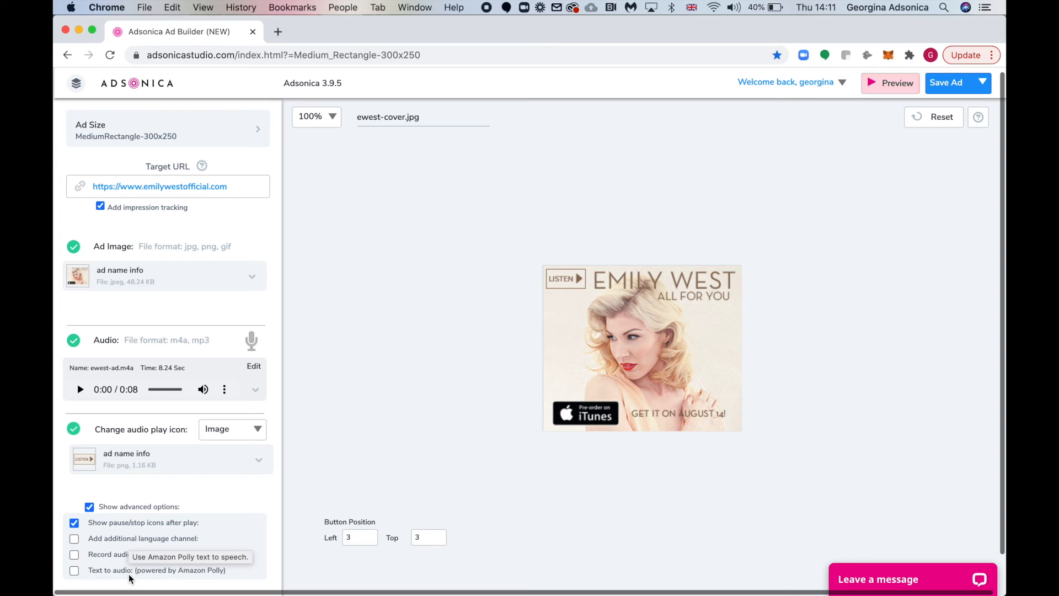
Step: Preview the finished ad, test its LISTEN button, and briefly reveal and collapse the settings sidebar
scroll(439, 448, up, 1)
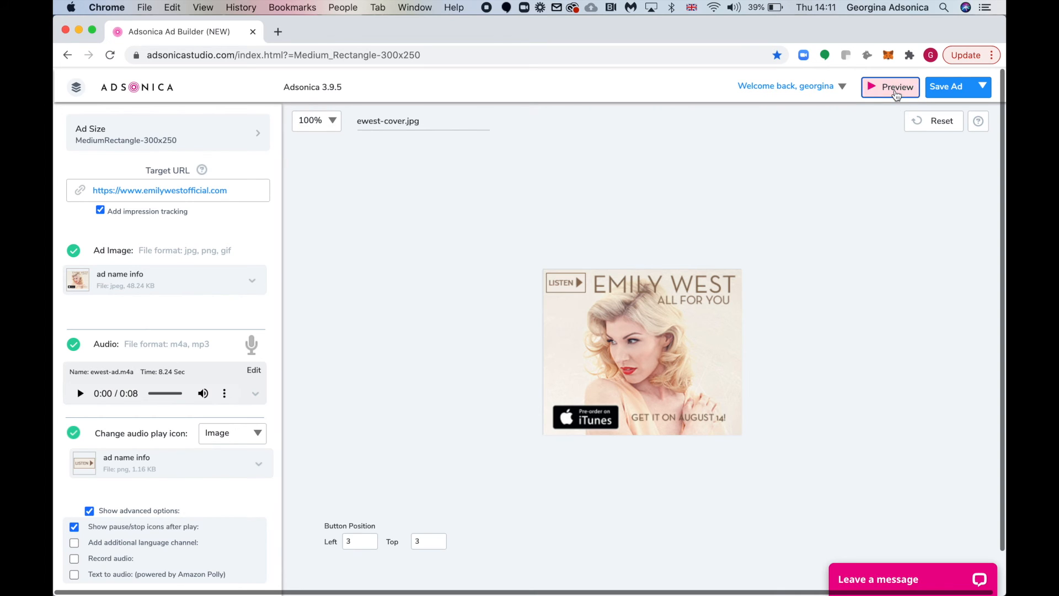
click(895, 88)
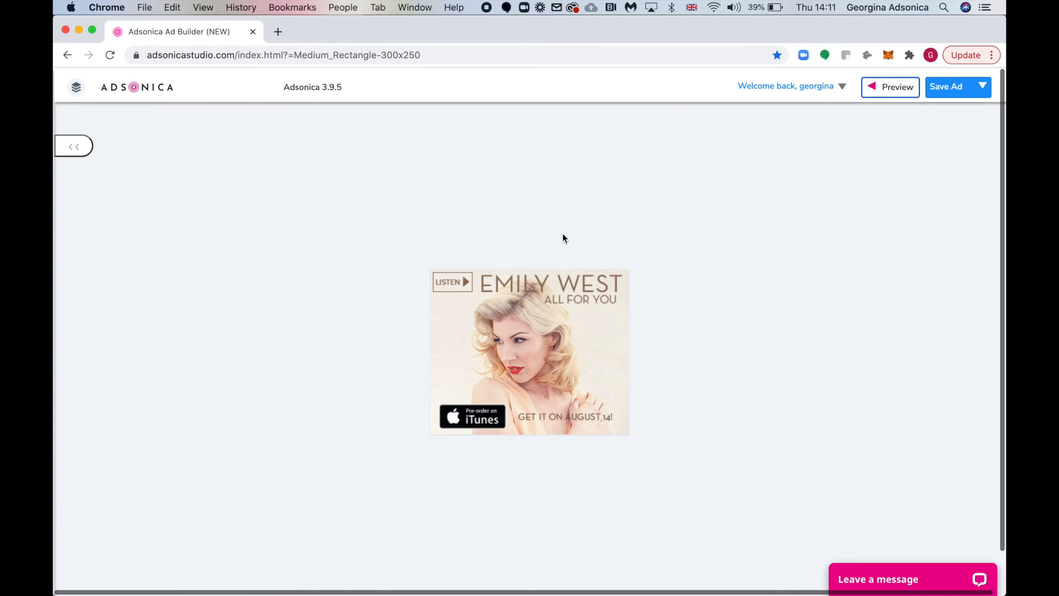
click(467, 289)
click(86, 146)
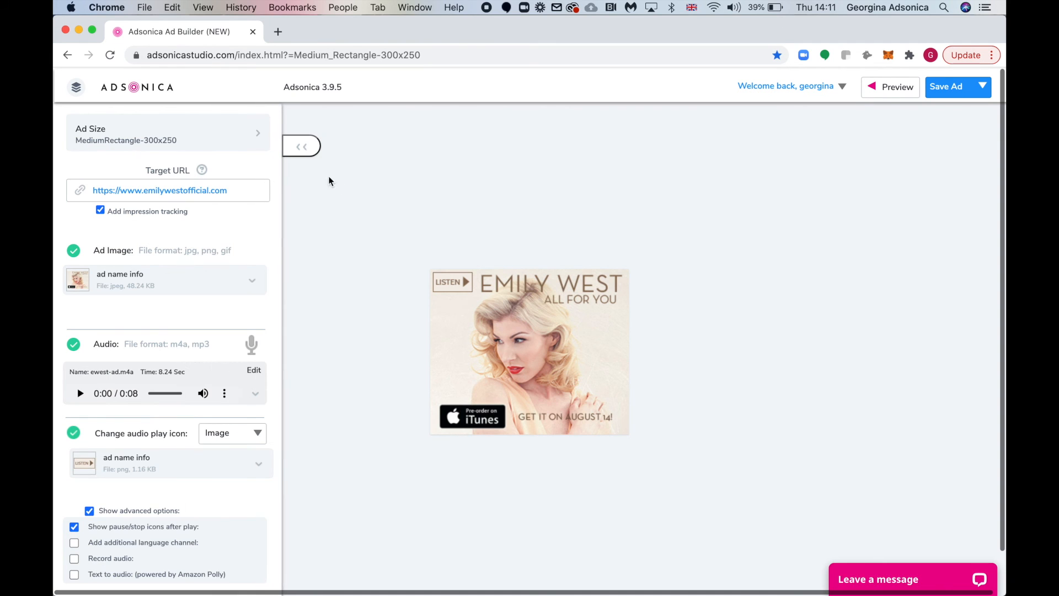
click(301, 147)
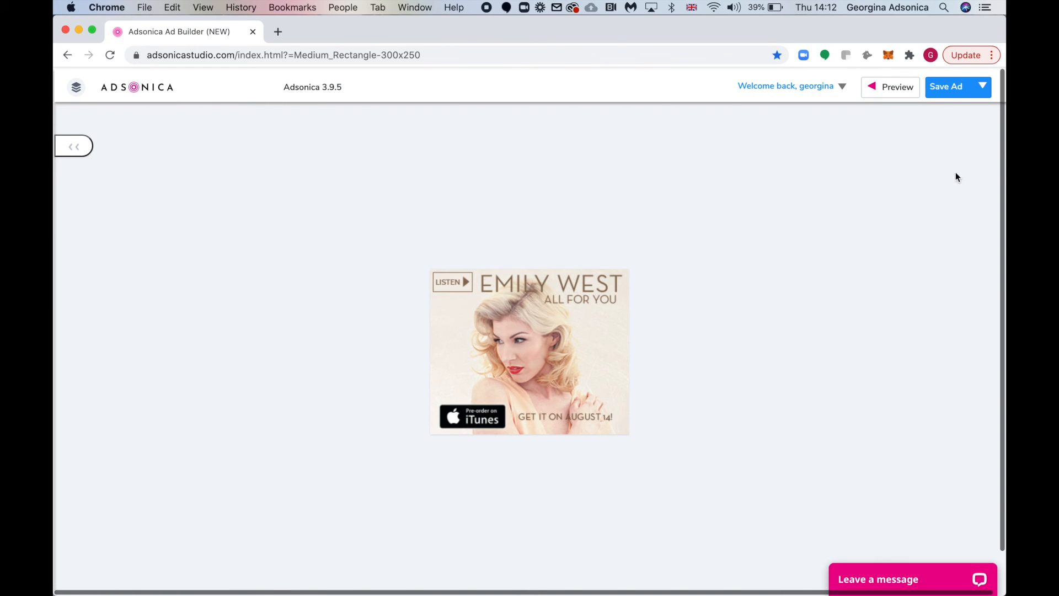
Step: Download the ad as a GoogleAdManager ZIP
click(979, 87)
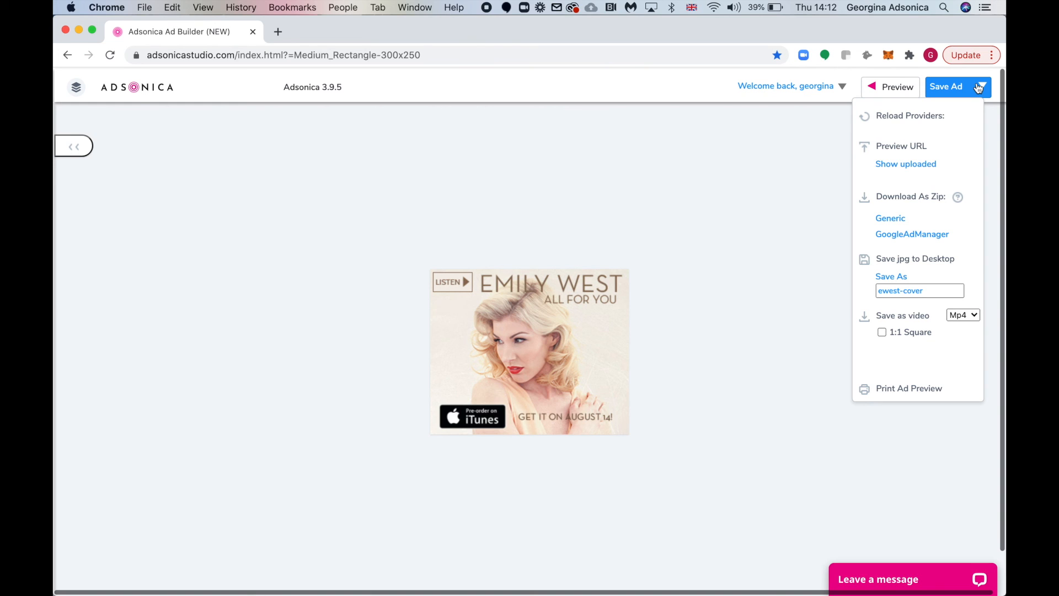
click(947, 237)
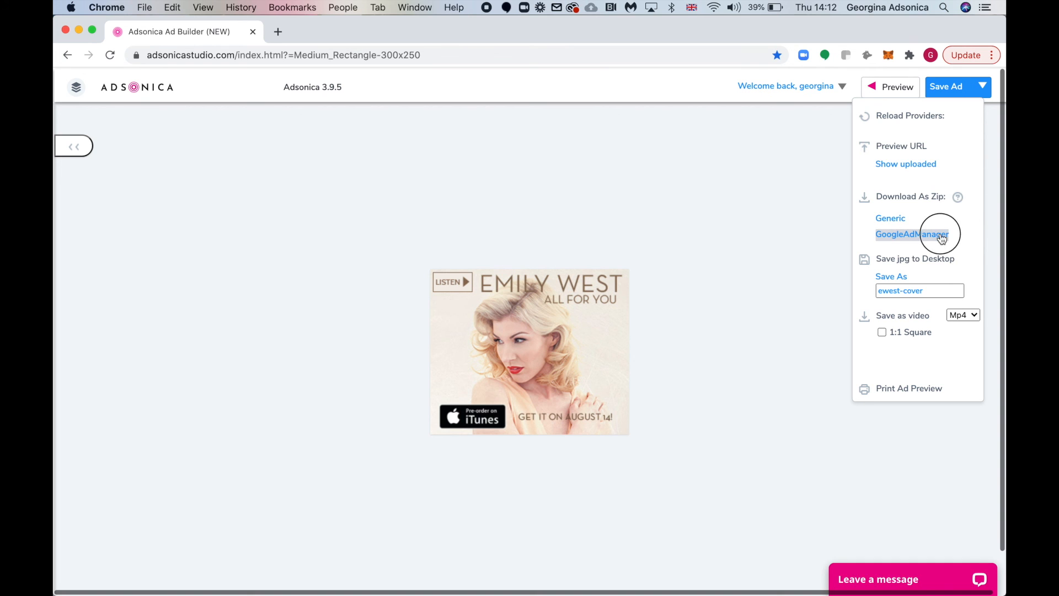